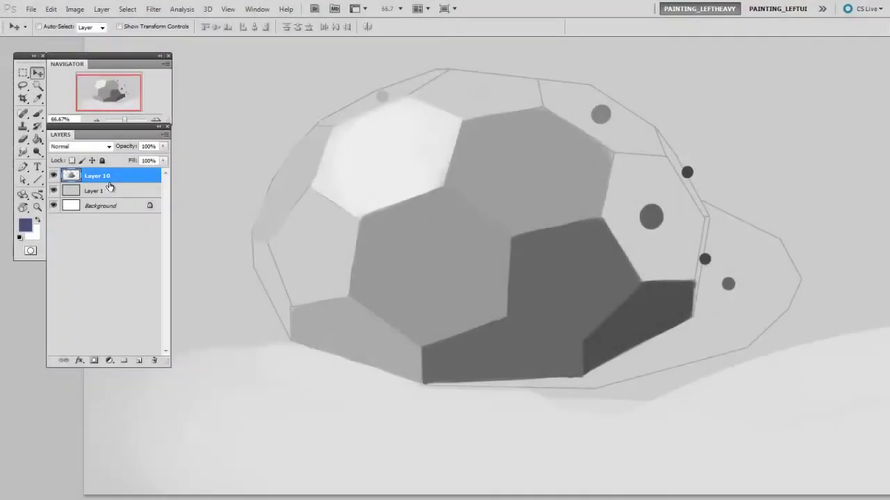
Select Layer 1 and add a new empty Layer 11 directly above it
click(110, 188)
key(ctrl+shift+alt+n)
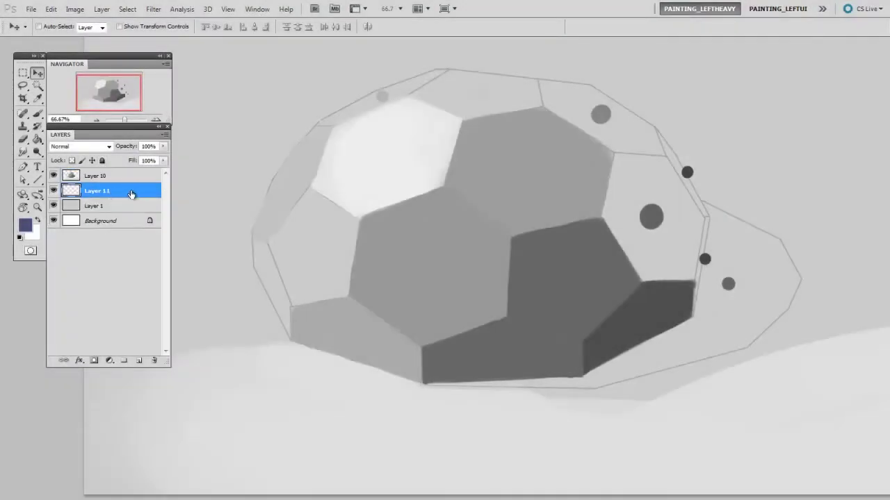
Choose the 176 px hard round brush and sample the grey dot as the paint colour
click(54, 176)
click(55, 176)
key(b)
right_click(543, 294)
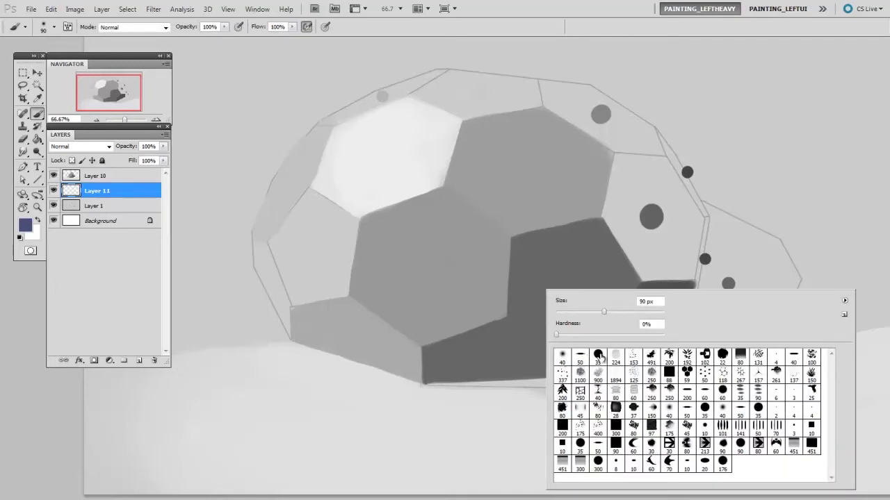
click(723, 461)
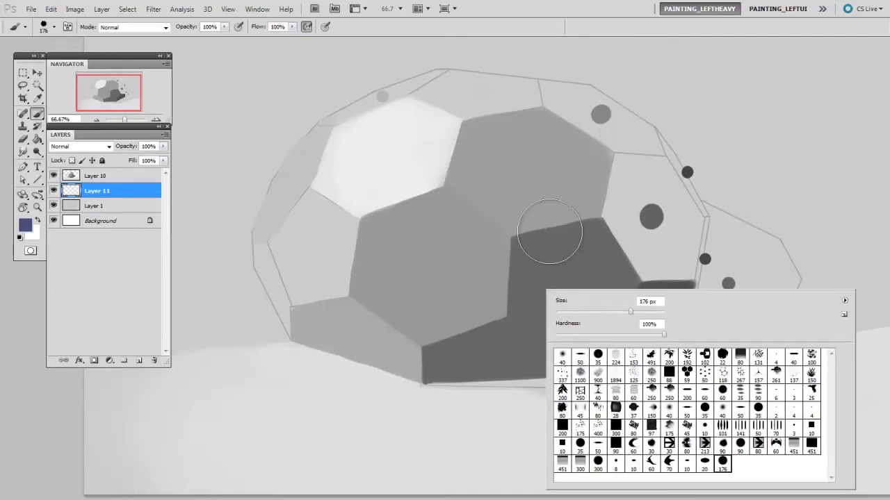
click(566, 250)
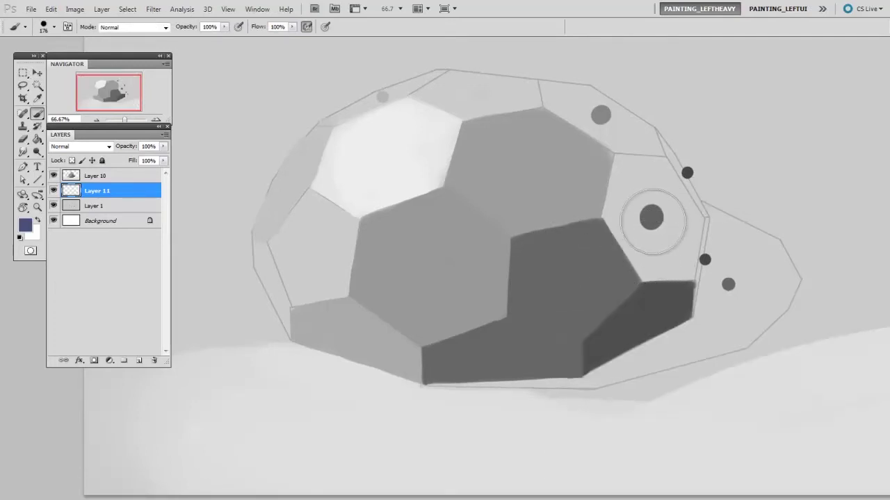
alt+click(600, 114)
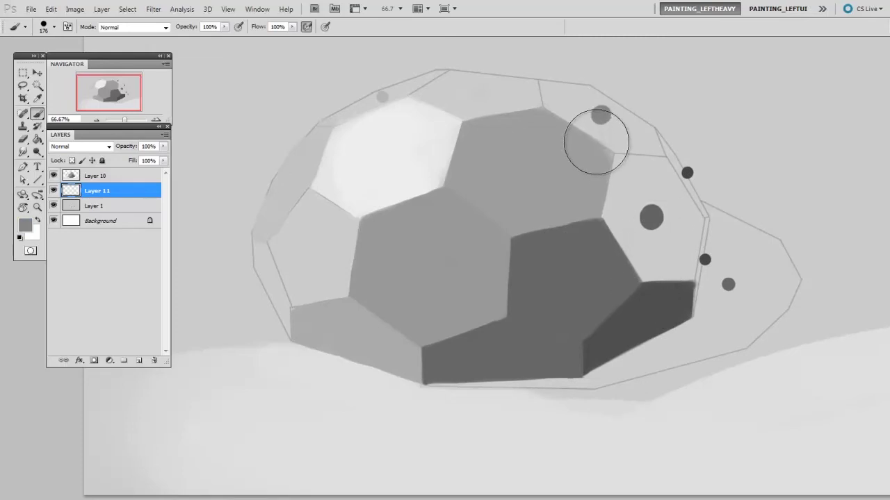
Paint a rough grey patch upward past the dome's upper-right outline, sizing the brush between 150 and 200 px
mouse_move(684, 111)
mouse_down()
mouse_move(628, 133)
mouse_move(540, 199)
mouse_up()
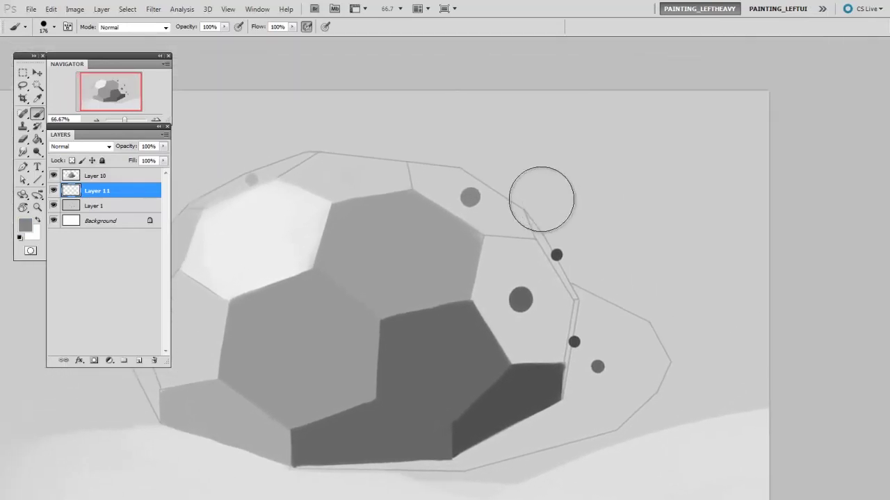
key(bracketright)
key(bracketright)
key(bracketleft)
key(bracketleft)
key(bracketleft)
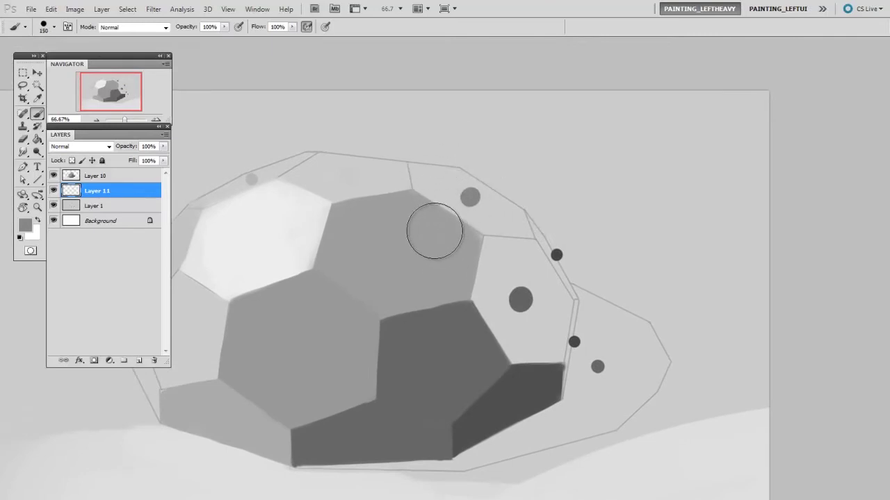
mouse_move(435, 230)
mouse_down()
mouse_move(467, 120)
mouse_move(481, 175)
mouse_move(449, 216)
mouse_move(495, 177)
mouse_move(470, 204)
mouse_move(452, 171)
mouse_move(480, 211)
mouse_move(503, 202)
mouse_move(506, 212)
mouse_move(424, 157)
mouse_move(441, 208)
mouse_up()
key(bracketright)
key(bracketright)
key(bracketleft)
key(bracketleft)
key(bracketleft)
key(bracketleft)
key(bracketleft)
key(bracketleft)
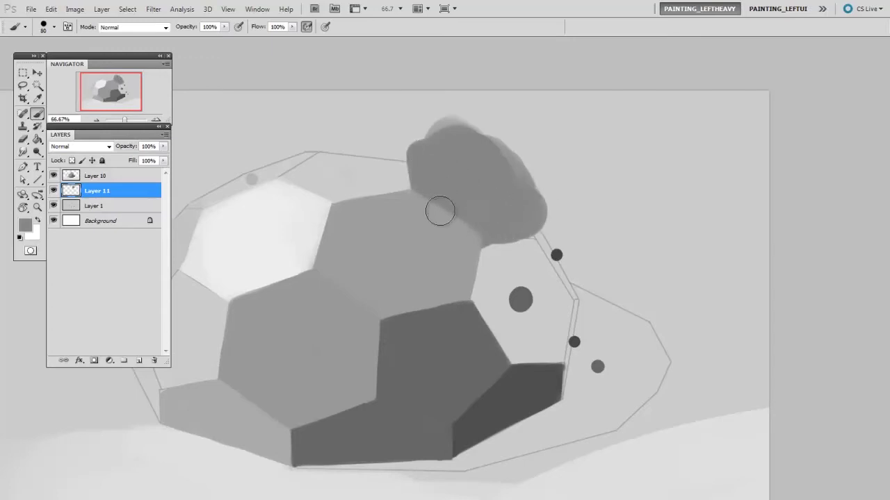
With a 35 px hard round eraser enlarged to 50, flatten the patch's lower-left edge and rounded top
key(e)
drag(495, 247, 521, 238)
key(bracketleft)
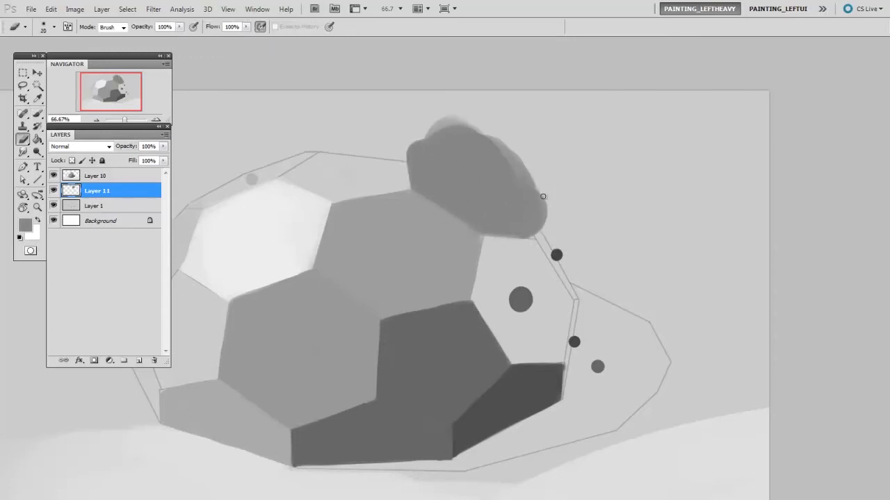
right_click(543, 196)
click(500, 240)
right_click(521, 183)
click(570, 264)
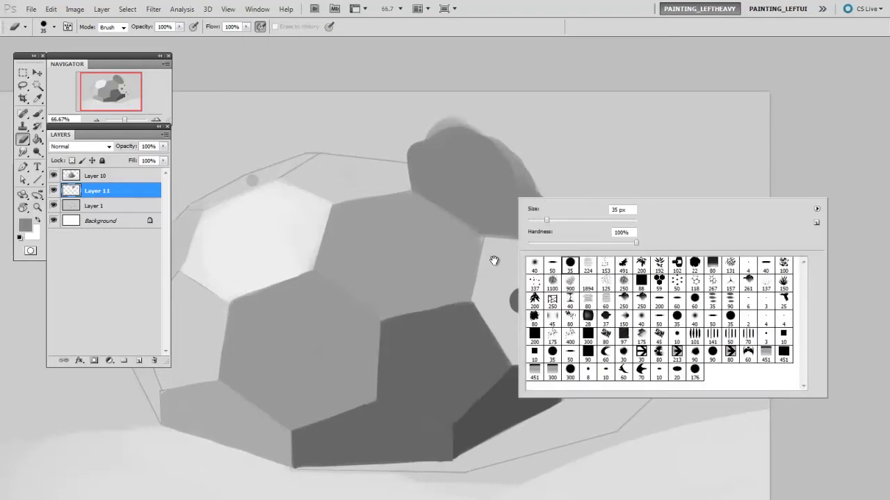
click(494, 261)
key(bracketright)
key(bracketright)
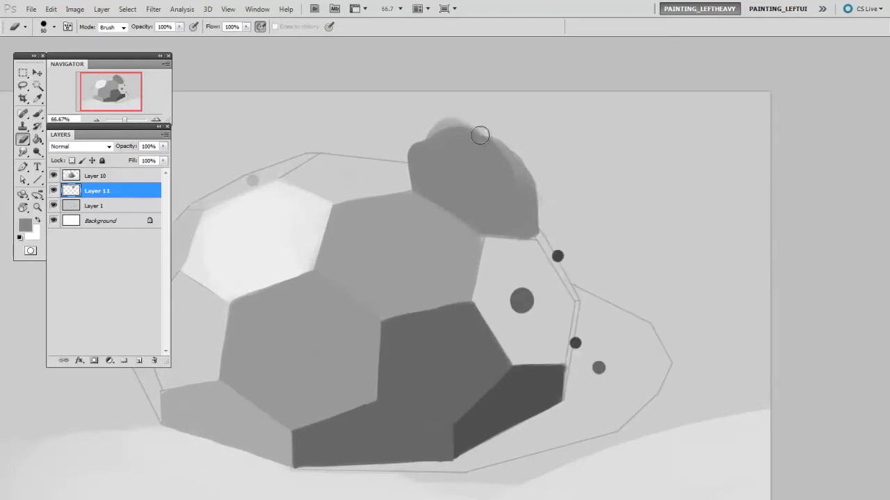
mouse_move(458, 127)
mouse_down()
mouse_move(396, 125)
mouse_move(433, 145)
mouse_move(463, 144)
mouse_move(433, 134)
mouse_up()
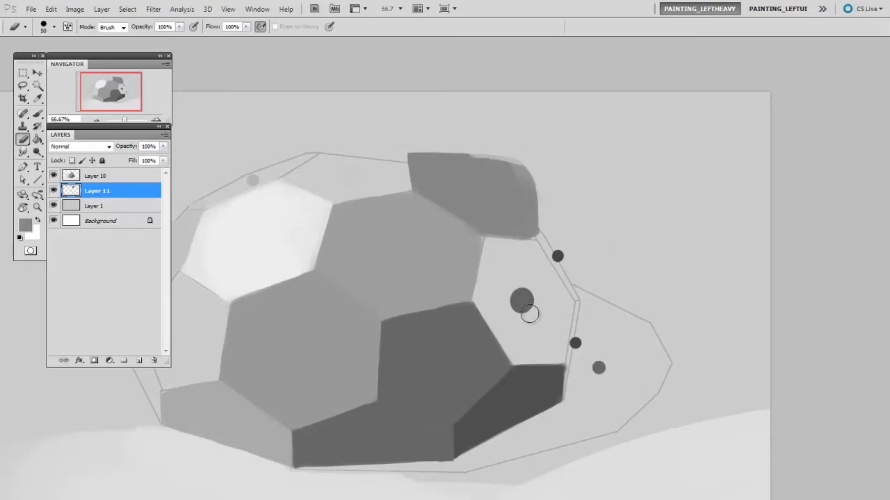
Rotate the canvas view and trim the patch's left and top edges straight
key(r)
mouse_move(642, 254)
mouse_down()
mouse_move(658, 262)
mouse_move(593, 168)
mouse_move(503, 143)
mouse_move(451, 224)
mouse_move(480, 199)
mouse_up()
key(b)
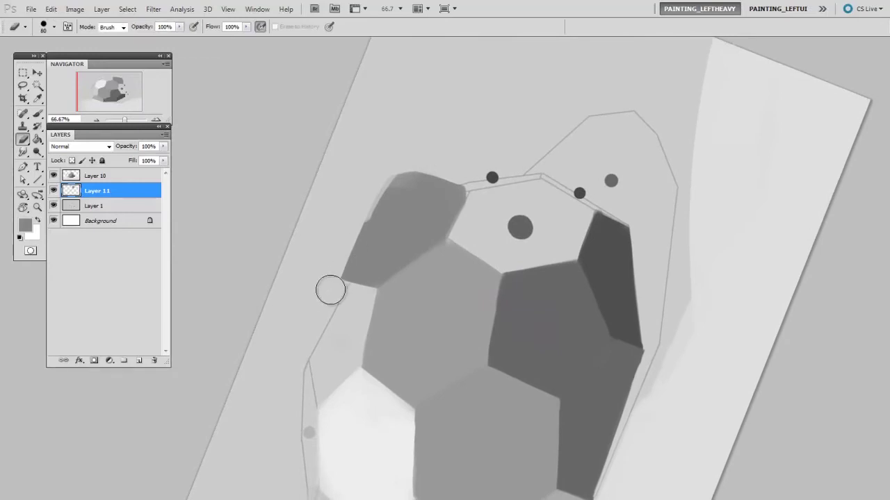
mouse_move(330, 290)
mouse_down()
mouse_move(411, 138)
mouse_move(416, 167)
mouse_move(374, 189)
mouse_move(485, 164)
mouse_move(368, 201)
mouse_move(486, 163)
mouse_move(364, 206)
mouse_move(471, 167)
mouse_up()
key(bracketleft)
key(bracketleft)
key(bracketleft)
key(bracketleft)
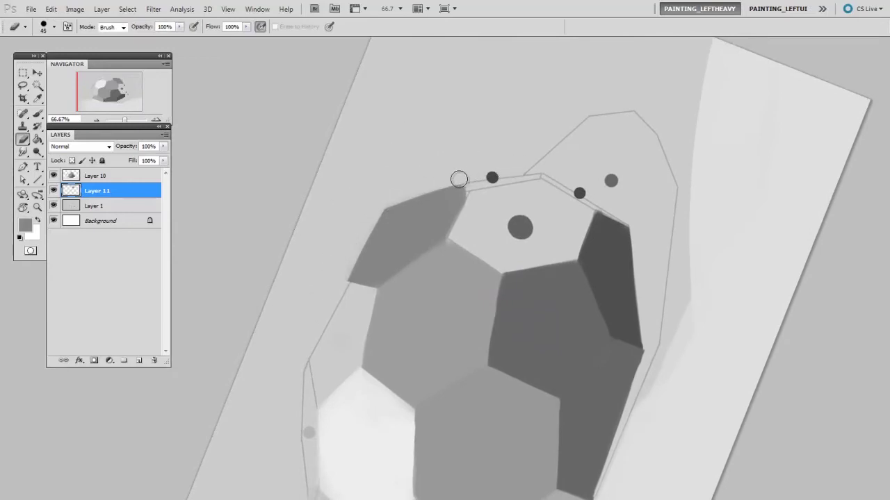
Straighten the patch's upper-right and upper-left edges with brush and eraser, then reset the view rotation
key(b)
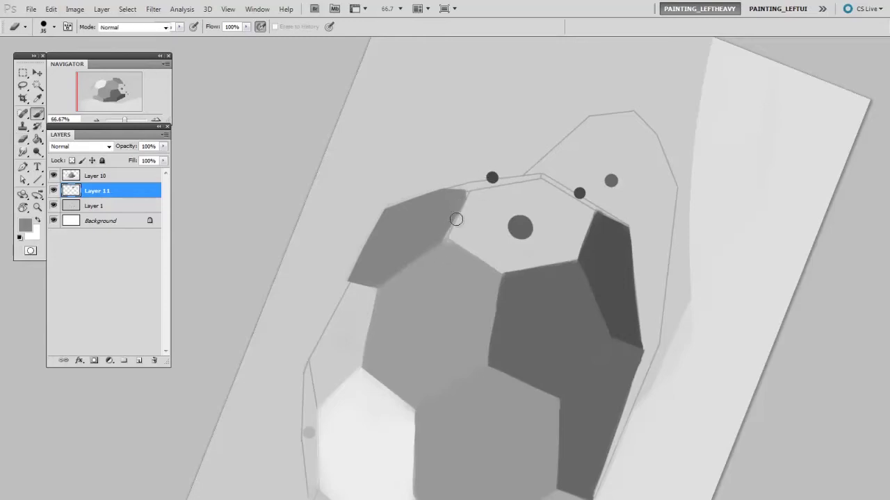
mouse_move(456, 220)
mouse_down()
mouse_move(441, 241)
mouse_move(466, 199)
mouse_move(449, 239)
mouse_up()
key(e)
drag(479, 185, 461, 214)
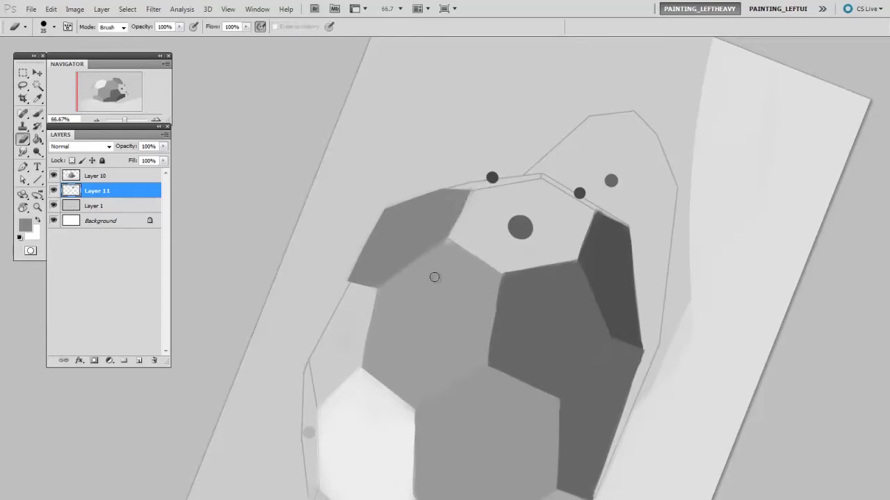
mouse_move(341, 285)
mouse_down()
mouse_move(396, 183)
mouse_move(399, 213)
mouse_move(369, 260)
mouse_move(390, 212)
mouse_move(362, 278)
mouse_move(395, 208)
mouse_move(337, 294)
mouse_move(393, 197)
mouse_up()
key(b)
key(e)
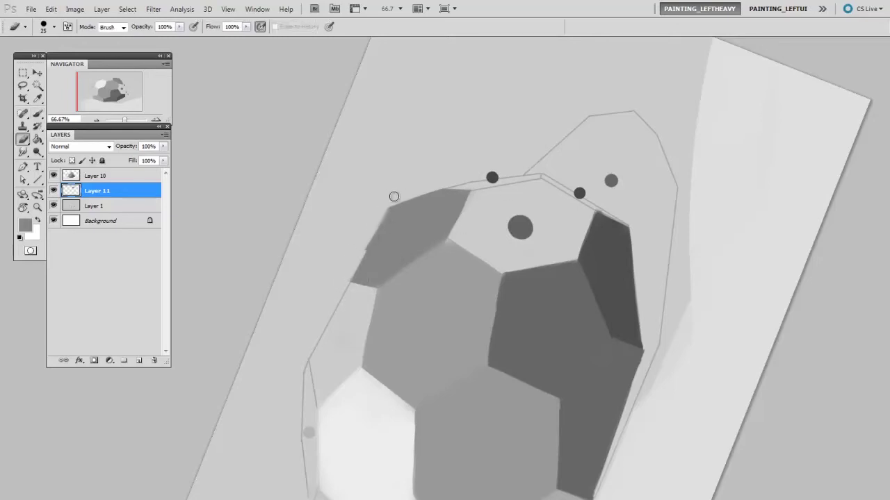
key(b)
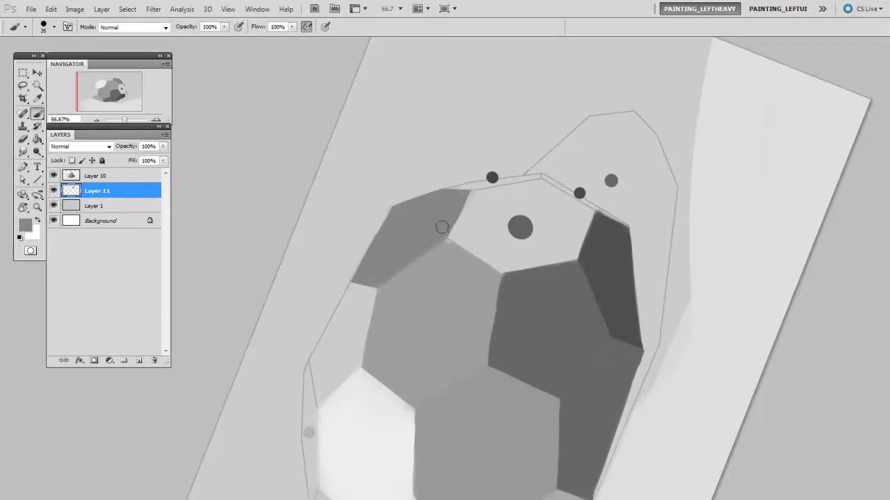
key(e)
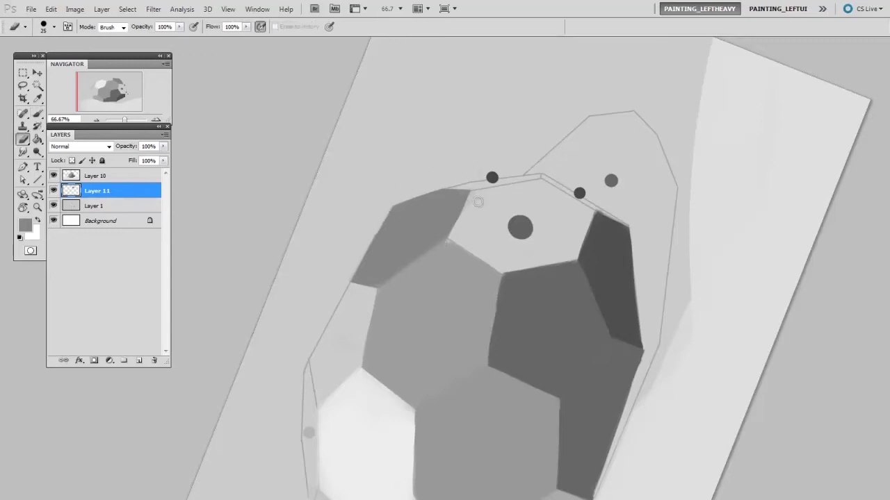
key(Escape)
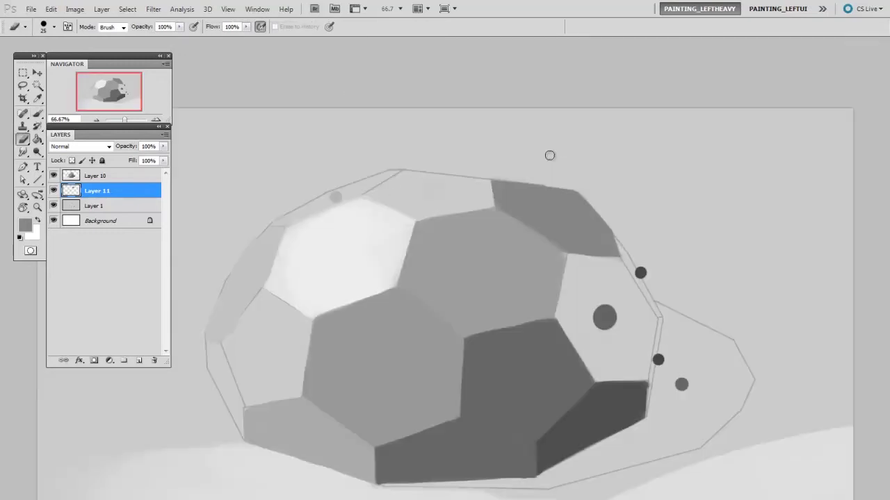
Merge Layer 10 down into Layer 11 and add a new layer above Layer 1
drag(662, 299, 629, 282)
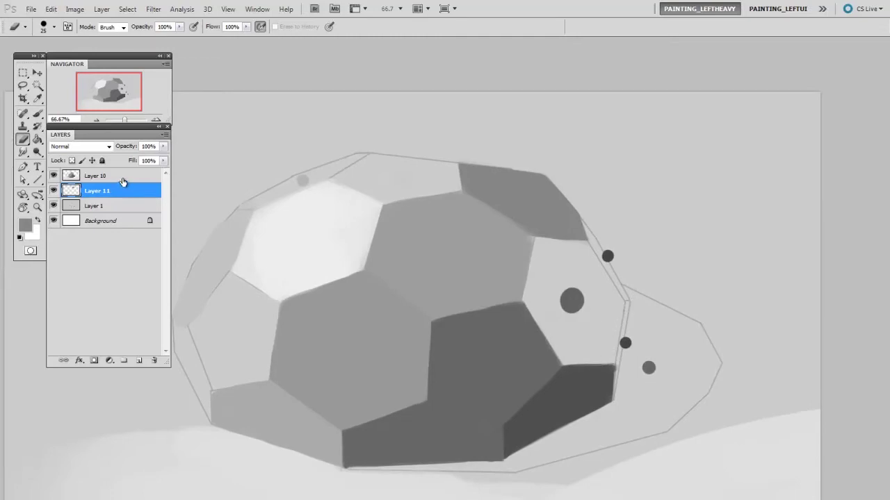
click(121, 179)
key(ctrl+e)
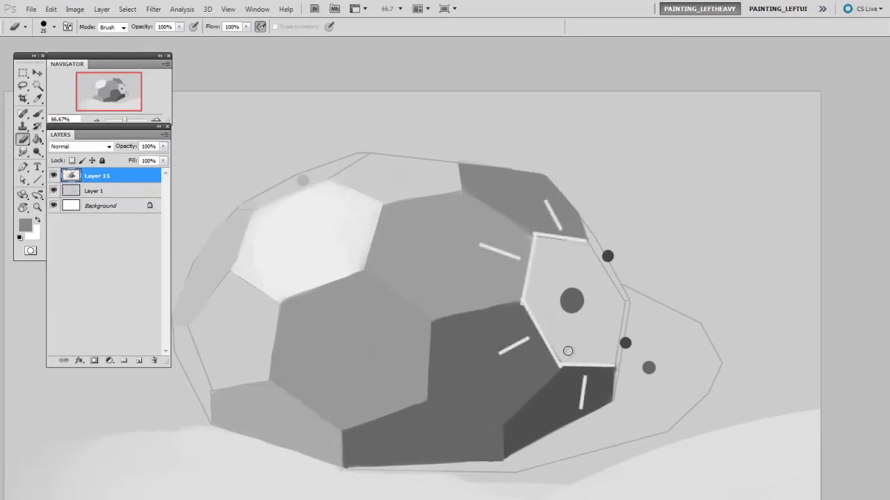
click(121, 190)
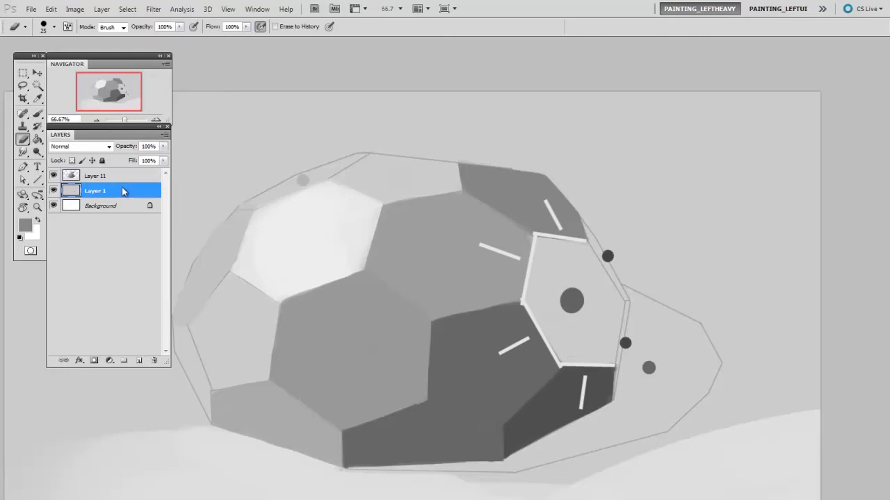
key(ctrl+shift+alt+n)
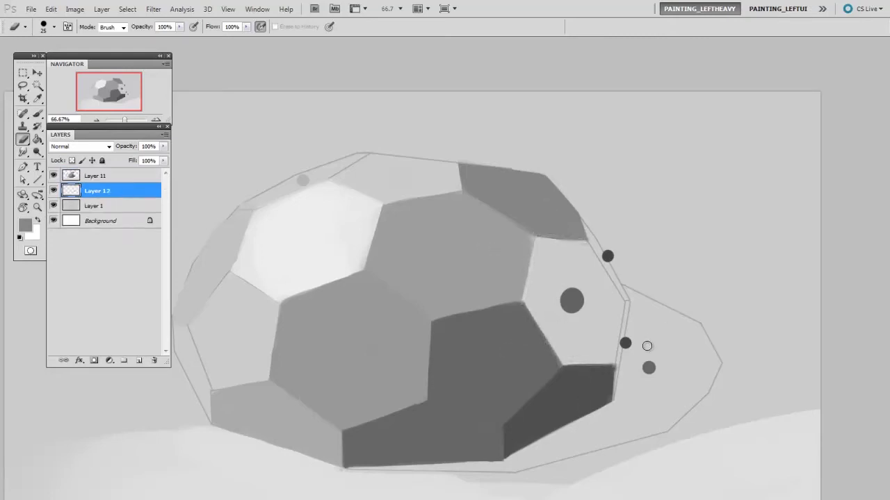
Sample the darker dot colour and paint the dark facet out to the right outline with a 60 px-plus brush
key(ctrl+plus)
drag(627, 281, 614, 287)
key(b)
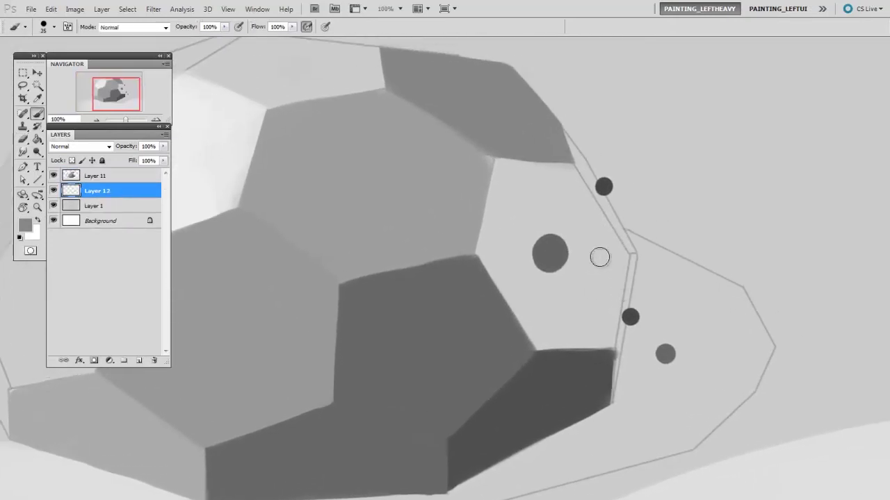
alt+click(557, 248)
key(bracketright)
key(bracketright)
key(bracketright)
key(bracketright)
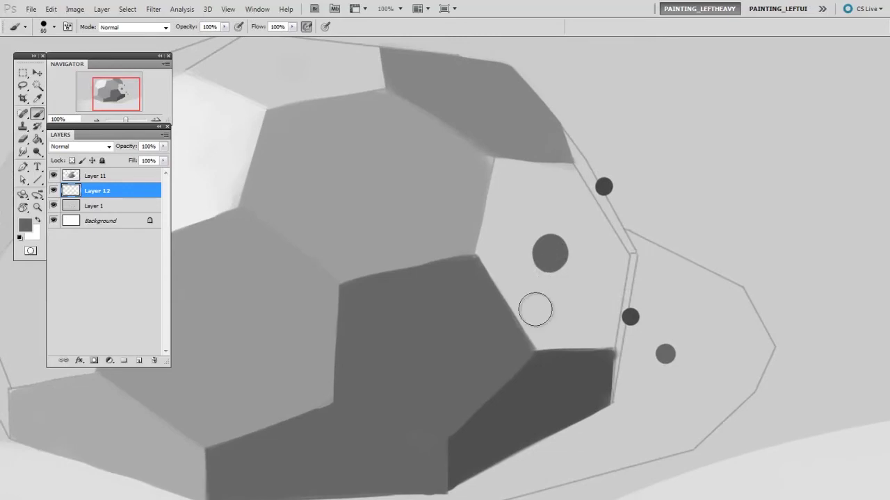
mouse_move(532, 312)
mouse_down()
mouse_move(513, 335)
mouse_move(477, 183)
mouse_move(479, 281)
mouse_move(496, 170)
mouse_move(504, 356)
mouse_move(511, 179)
mouse_move(532, 341)
mouse_move(541, 197)
mouse_move(561, 368)
mouse_move(550, 165)
mouse_move(542, 376)
mouse_up()
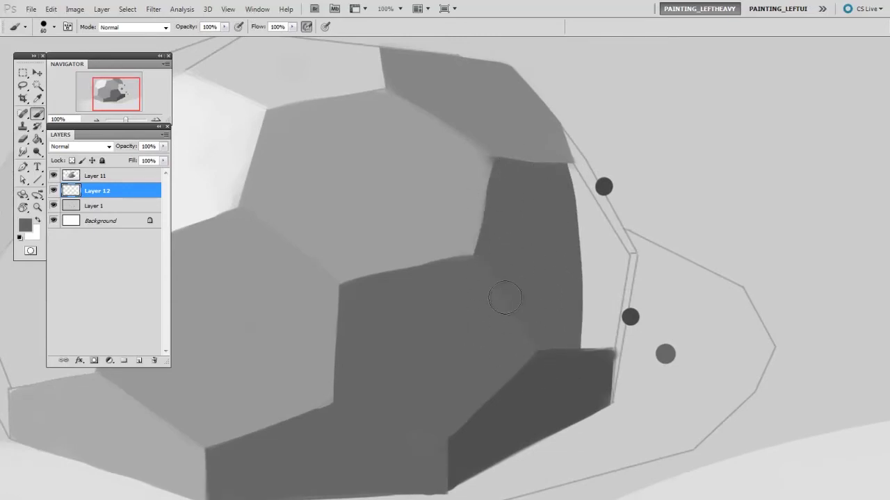
mouse_move(582, 349)
mouse_down()
mouse_move(540, 155)
mouse_move(575, 398)
mouse_up()
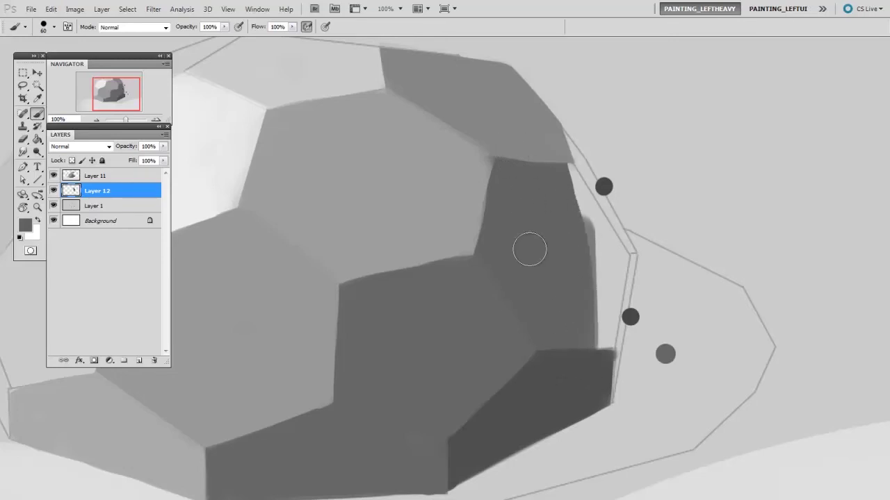
key(bracketright)
mouse_move(556, 179)
mouse_down()
mouse_move(592, 307)
mouse_move(581, 357)
mouse_move(542, 150)
mouse_move(617, 364)
mouse_move(562, 190)
mouse_move(616, 272)
mouse_move(582, 356)
mouse_move(611, 276)
mouse_move(620, 278)
mouse_move(604, 329)
mouse_move(625, 221)
mouse_move(597, 351)
mouse_up()
Erase the dark overspill back to the outline and crisp the facet's lower-right edge
key(e)
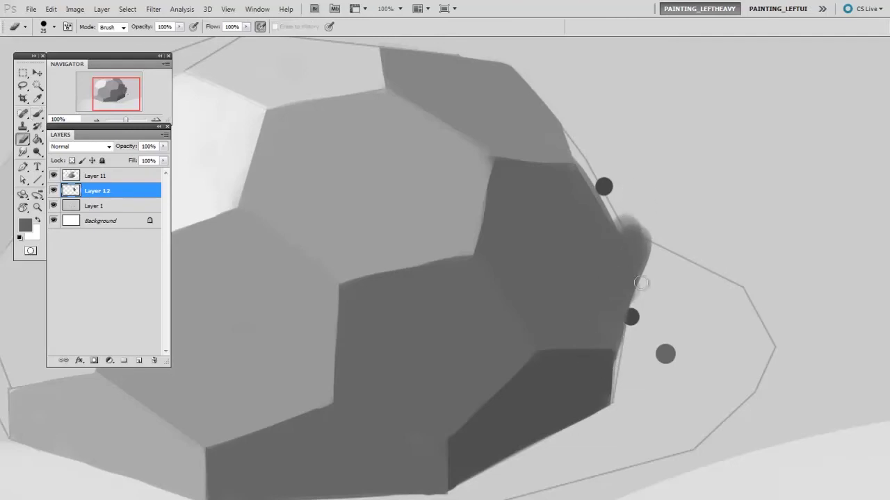
drag(588, 153, 643, 268)
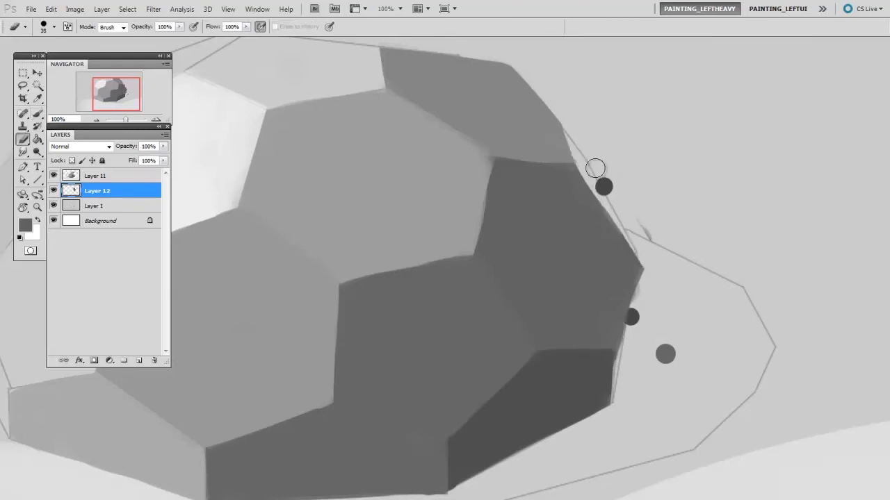
drag(592, 162, 656, 292)
drag(629, 338, 627, 268)
key(b)
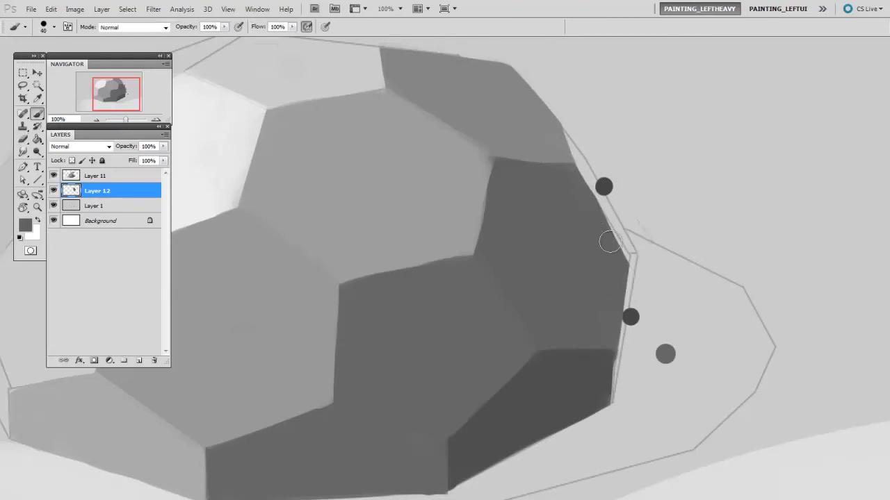
key(e)
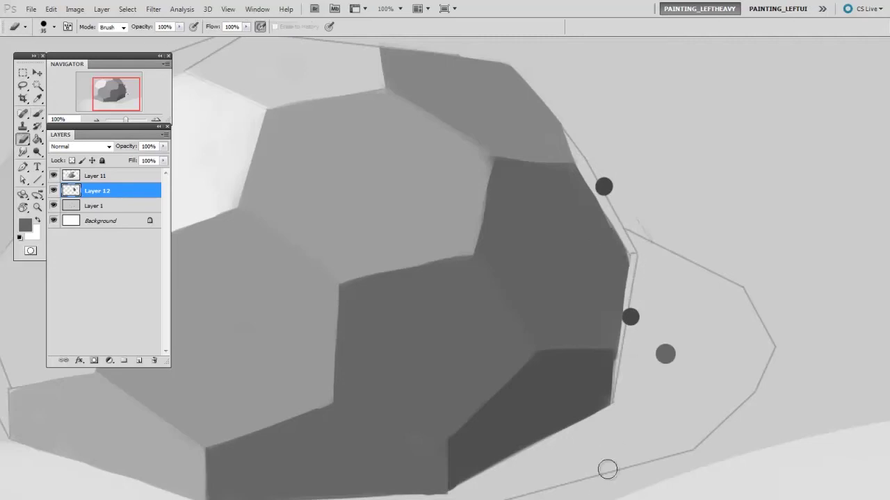
drag(631, 255, 619, 356)
key(b)
drag(622, 262, 616, 360)
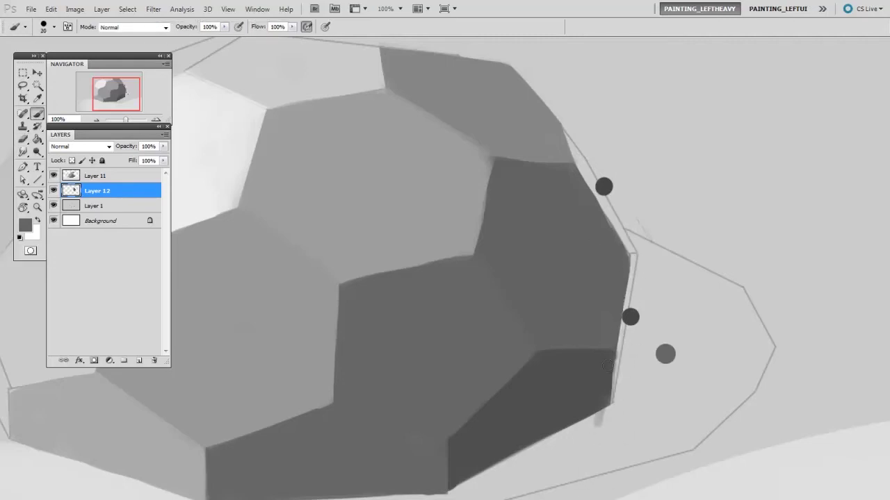
key(e)
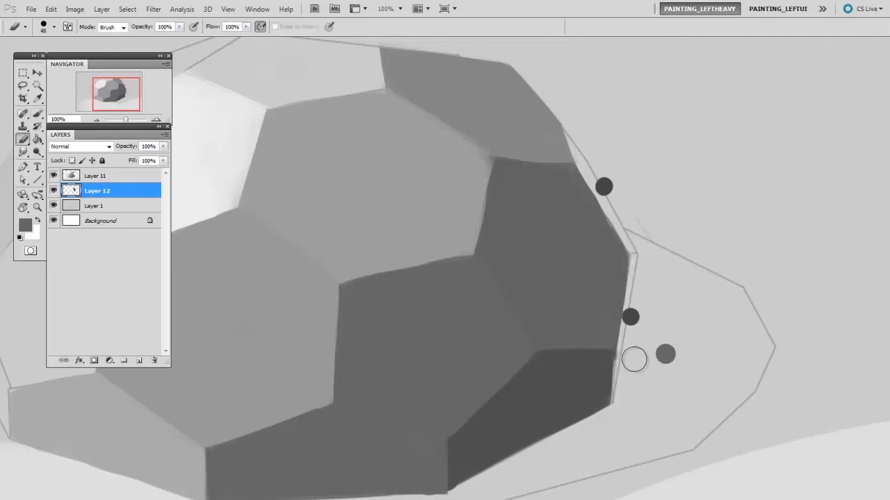
key(b)
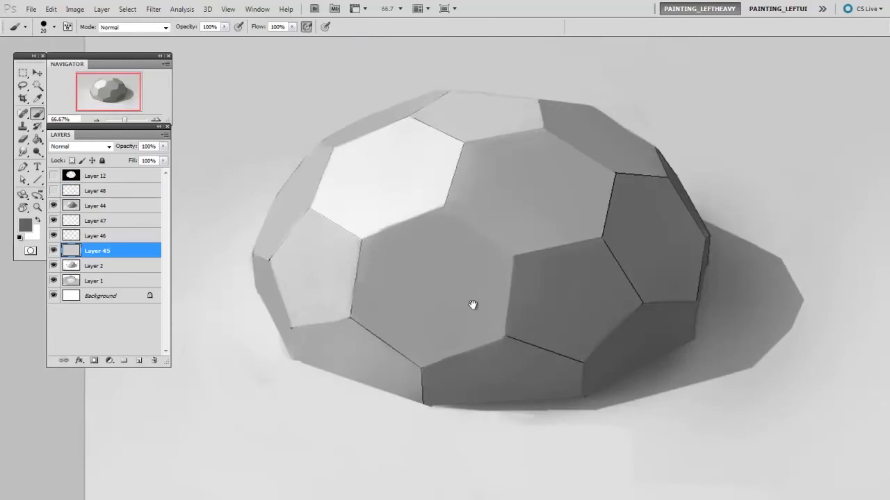
At 200% zoom on a new layer, paint a straight grey line along the hexagon's right edge
key(ctrl+plus)
scroll(512, 171, up, 3)
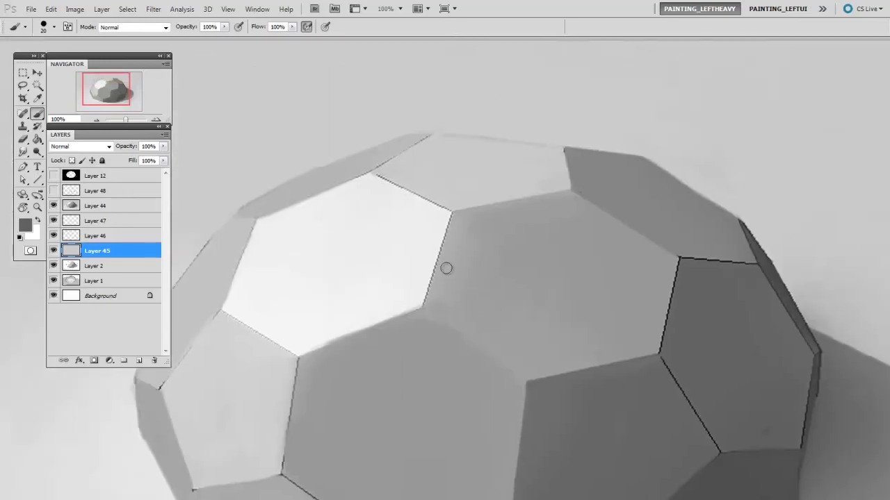
key(ctrl+plus)
key(bracketleft)
key(bracketleft)
key(ctrl+shift+alt+n)
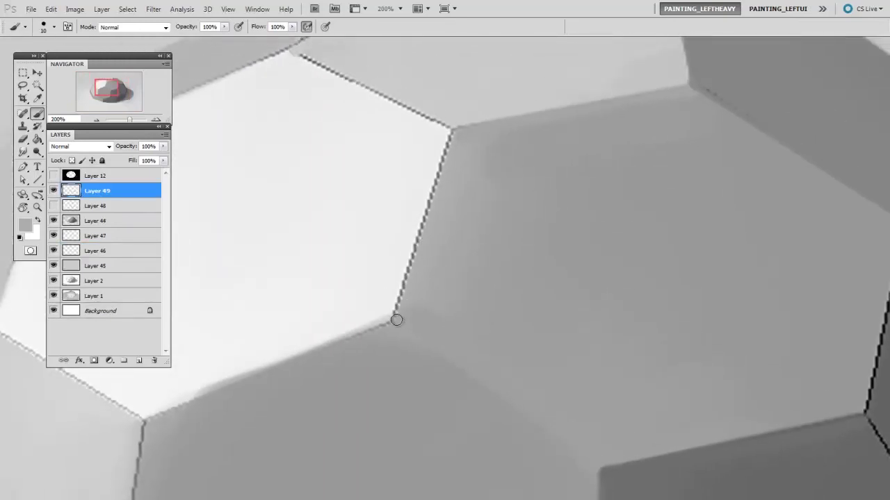
shift+click(446, 132)
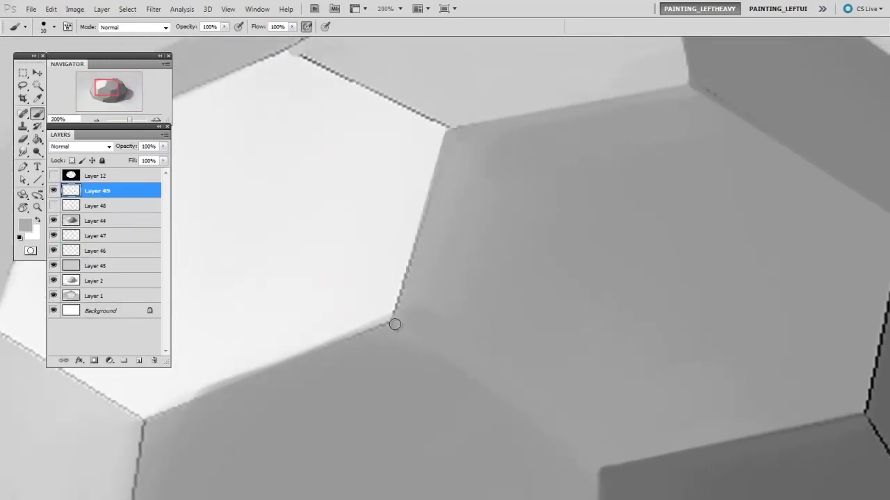
Enlarge the brush, sample the neighbouring facet's grey, and pan along that facet's upper and lower edges
key(bracketright)
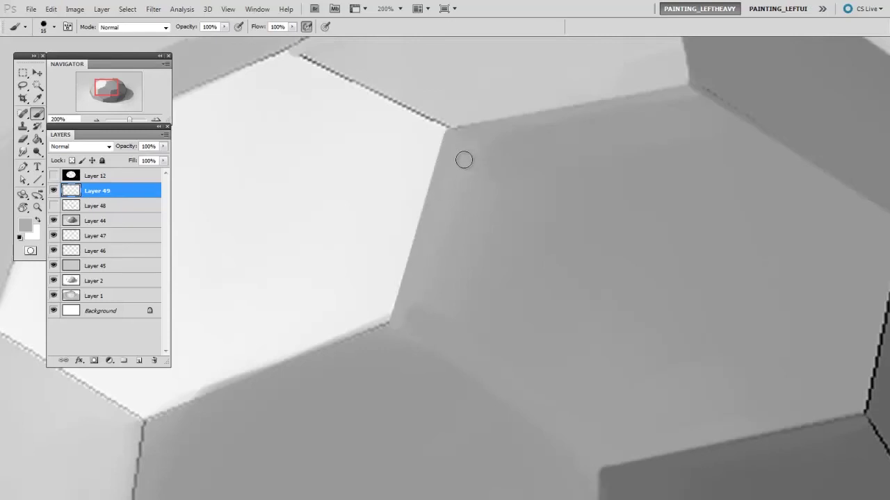
key(bracketright)
alt+click(382, 339)
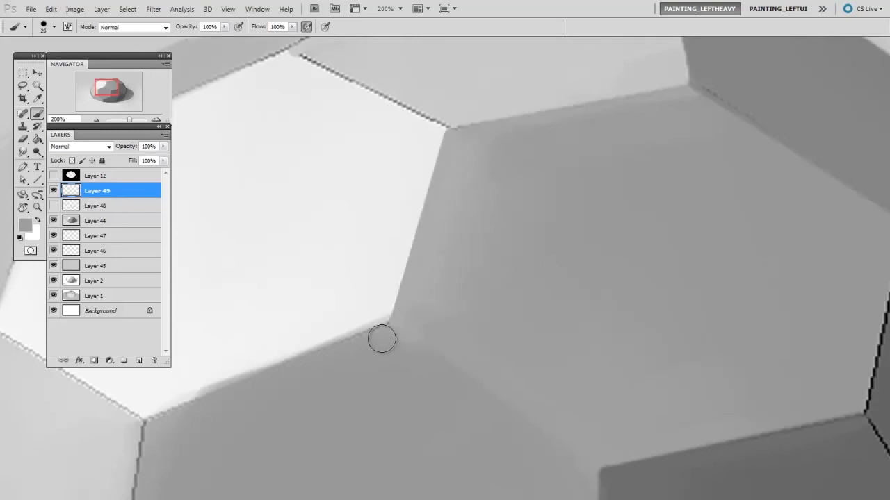
scroll(671, 274, down, 5)
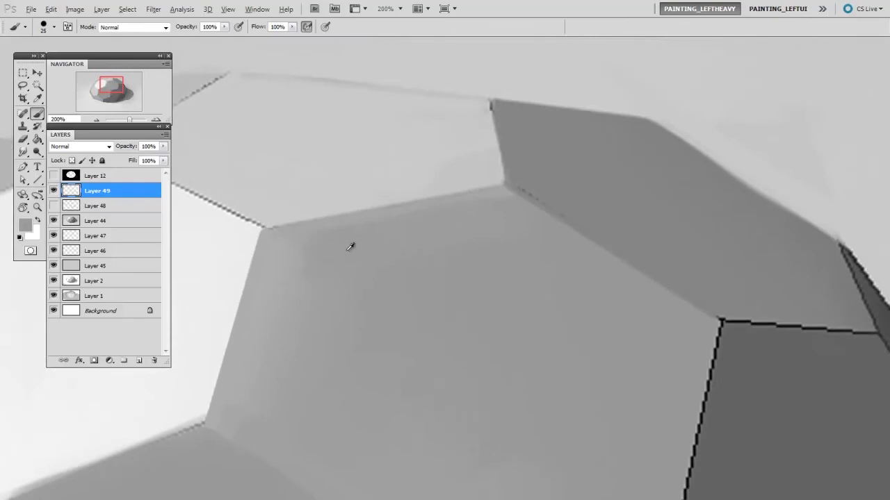
key(bracketright)
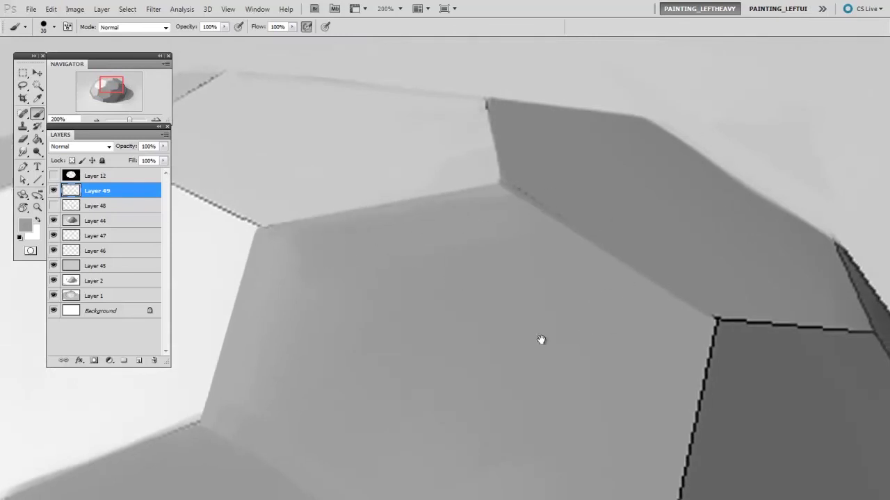
drag(542, 339, 512, 215)
mouse_move(438, 362)
mouse_down()
mouse_move(495, 342)
mouse_move(633, 335)
mouse_up()
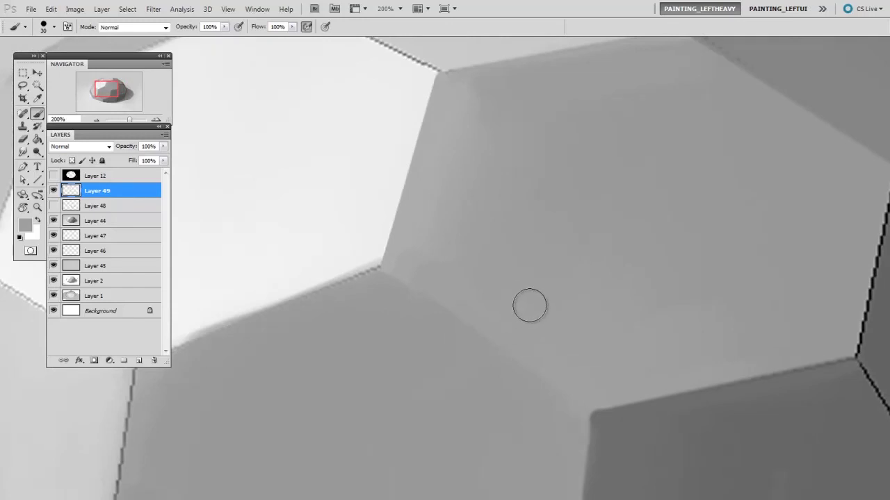
Lighten the foreground colour to grey cacaca
right_click(486, 320)
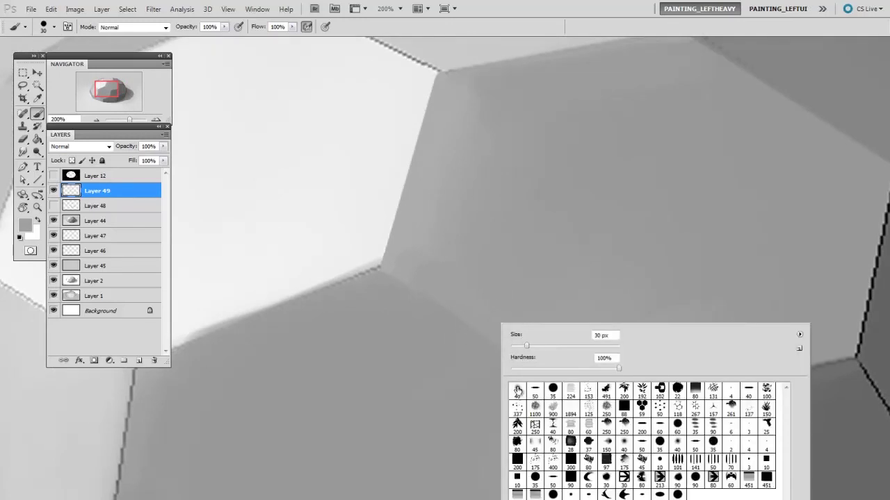
key(Escape)
key(i)
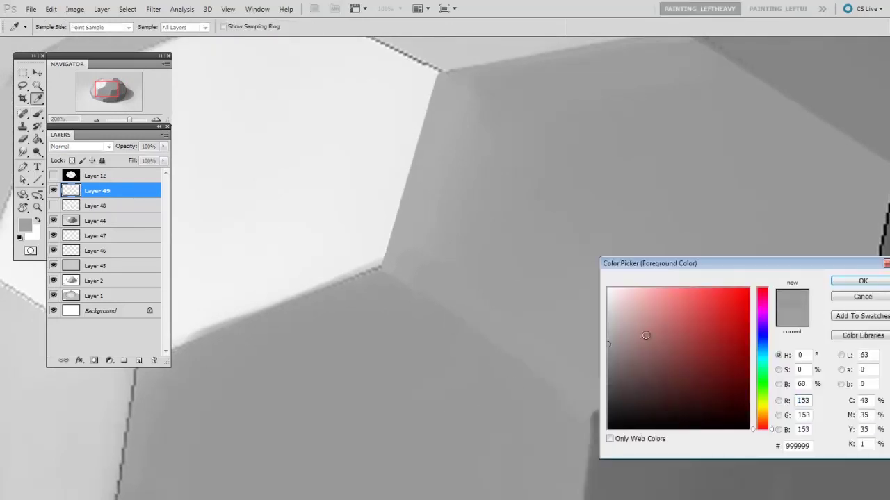
drag(646, 335, 634, 301)
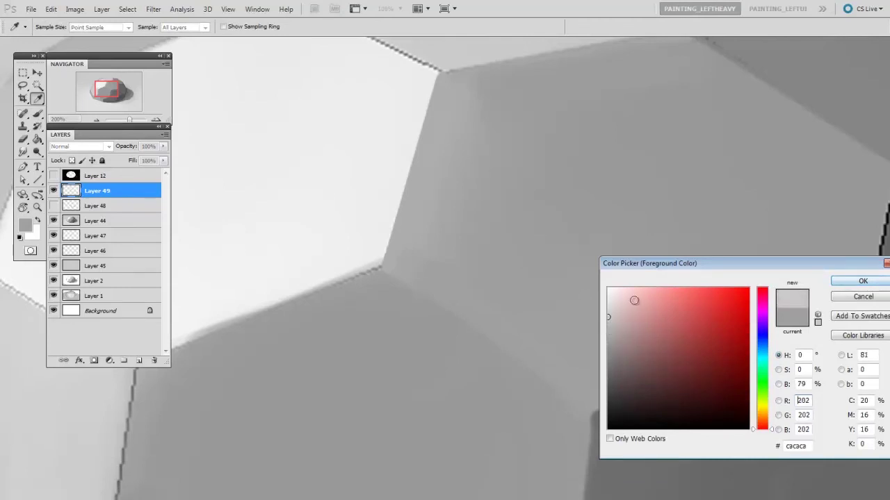
click(855, 281)
Paint a straight light-grey highlight line along the edge below the central facet
key(b)
right_click(416, 287)
key(Escape)
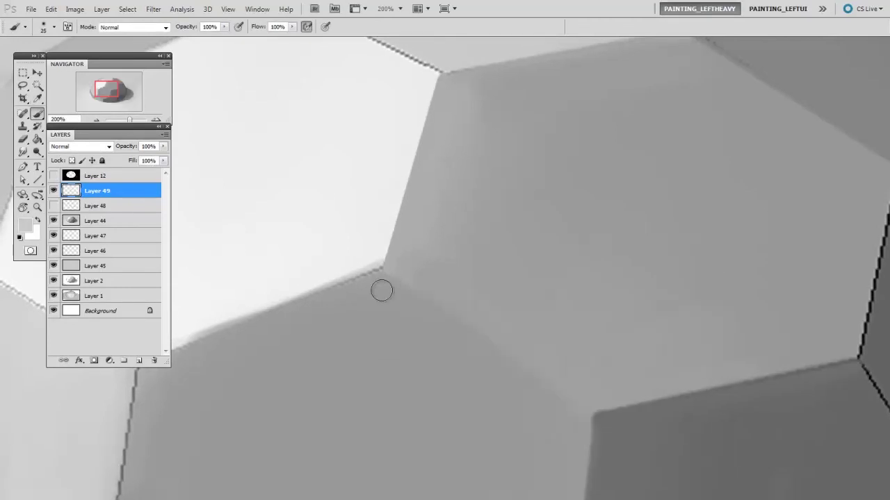
click(378, 268)
shift+click(587, 411)
Set up a 125 px eraser reduced to 80 to soften the highlight, then zoom back to 100%
key(e)
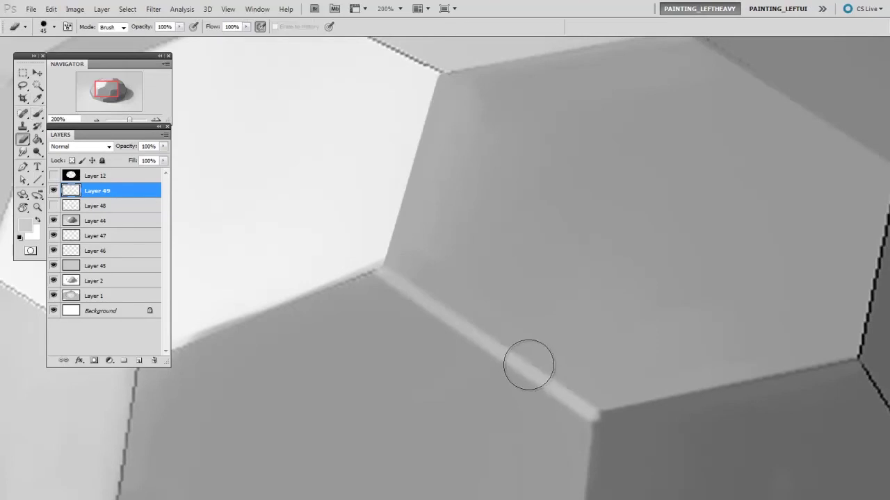
right_click(529, 365)
double_click(548, 431)
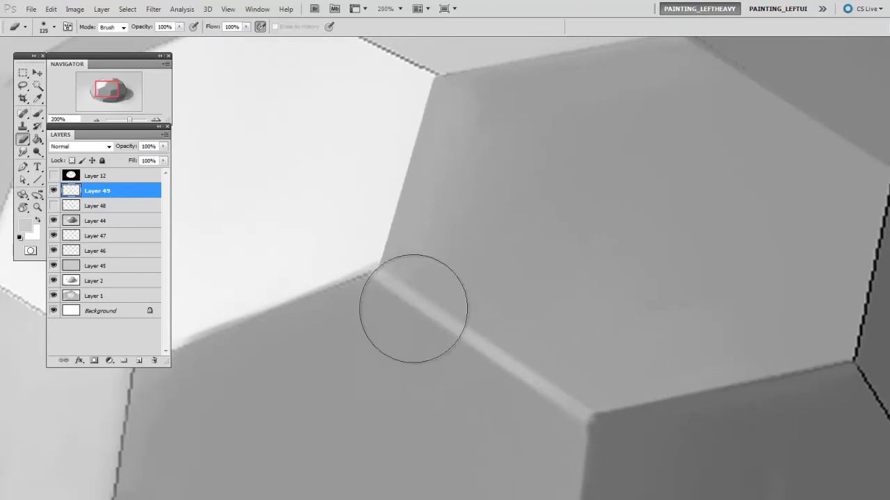
key(bracketleft)
key(bracketleft)
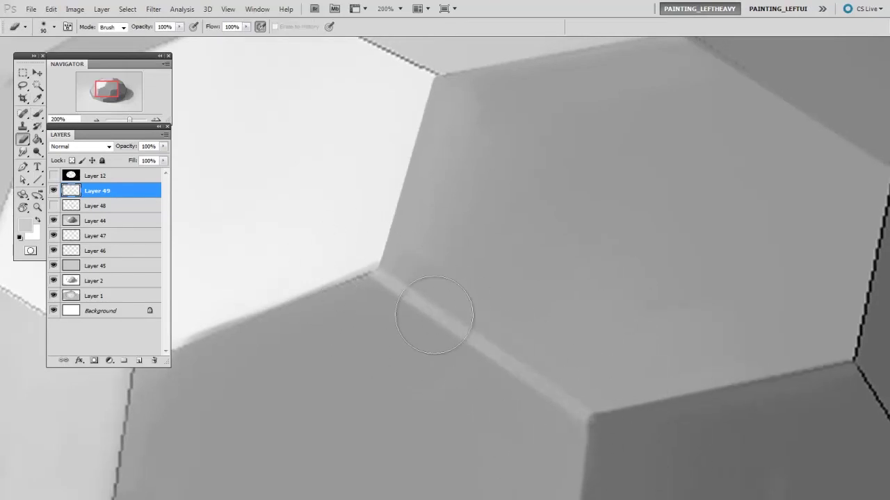
key(bracketleft)
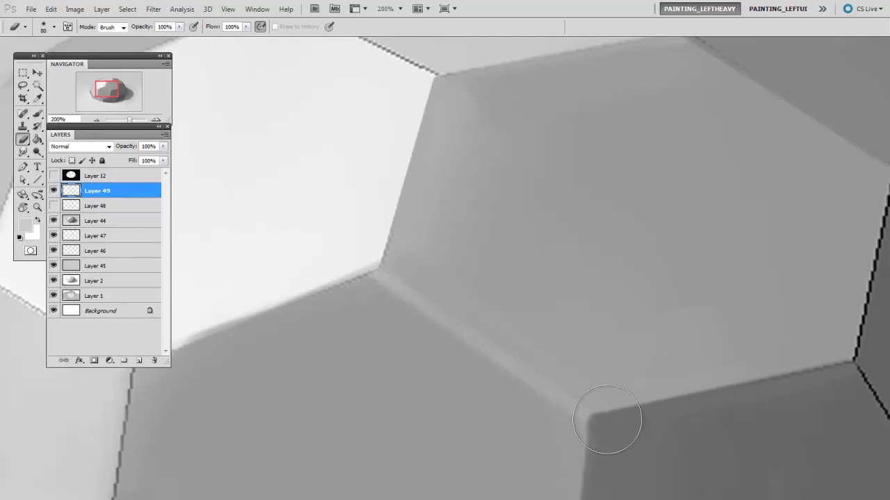
key(ctrl+minus)
key(b)
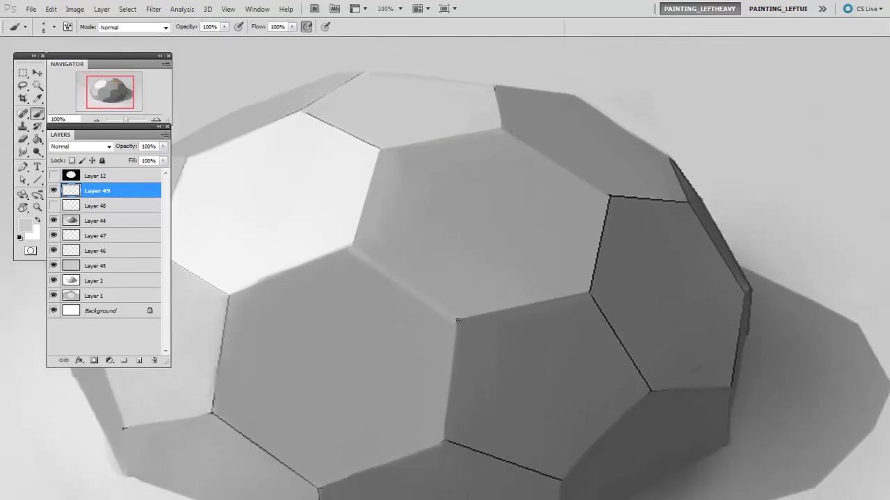